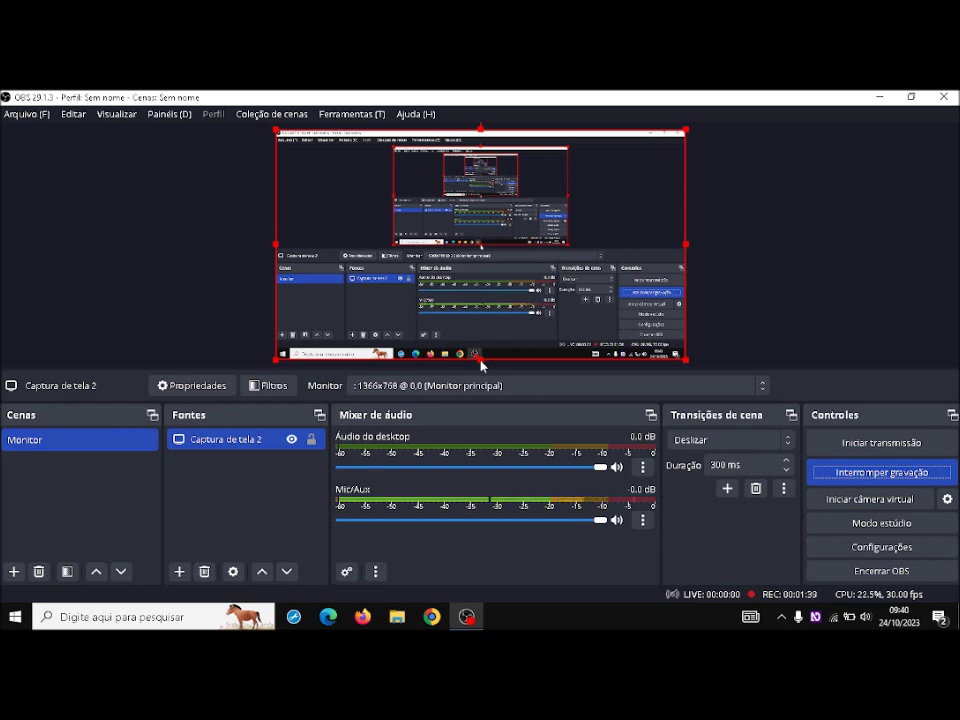
- Show the desktop and open the Documentos folder inside the personal user folder
key(super+d)
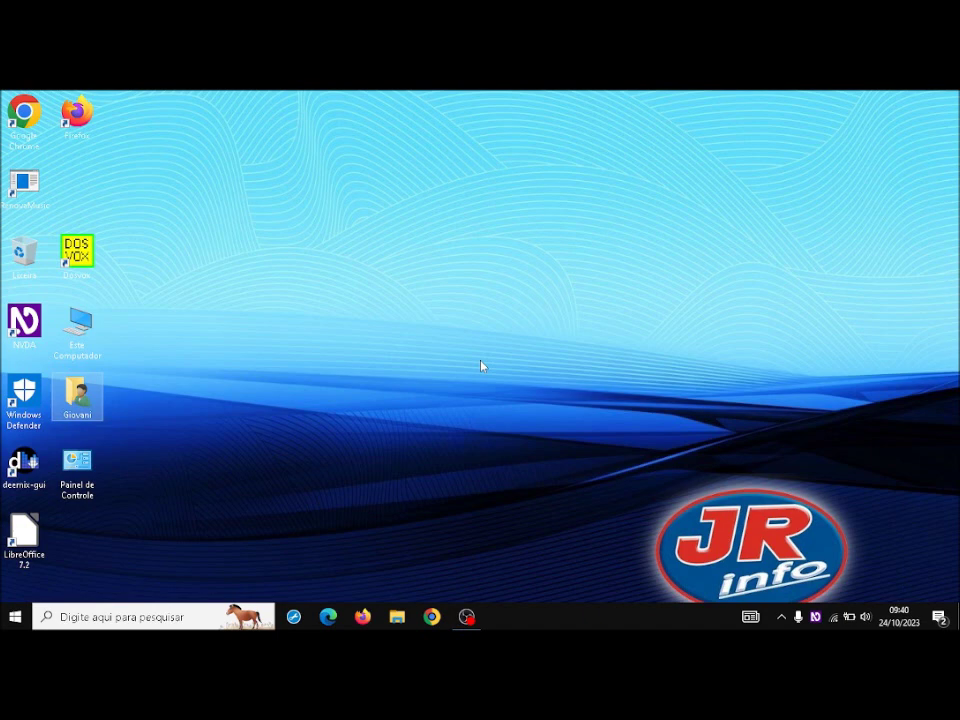
key(Return)
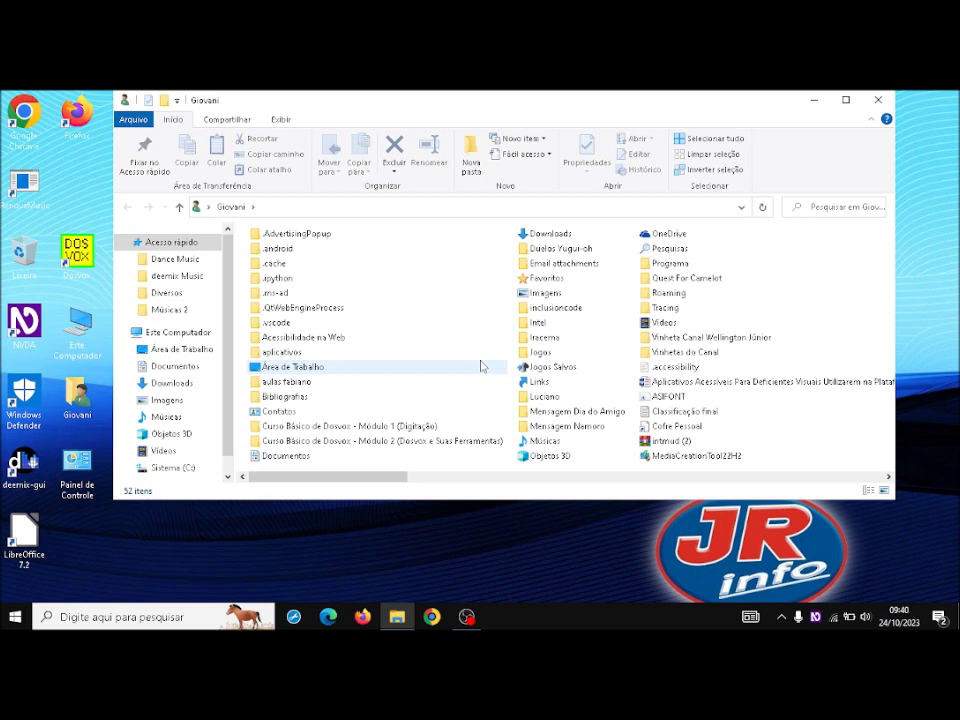
key(d)
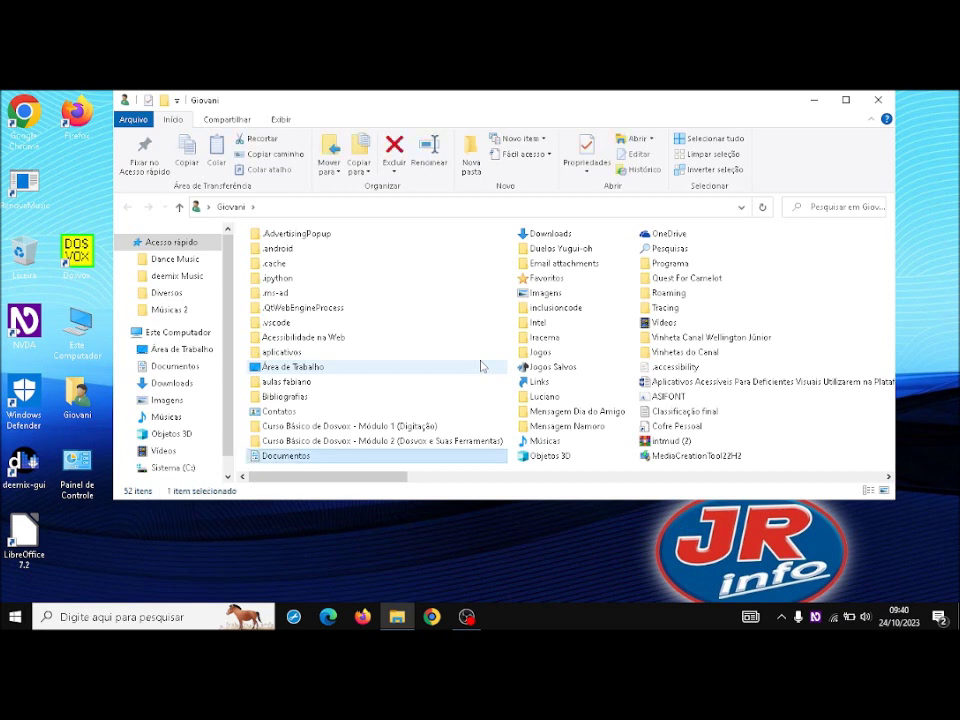
key(Return)
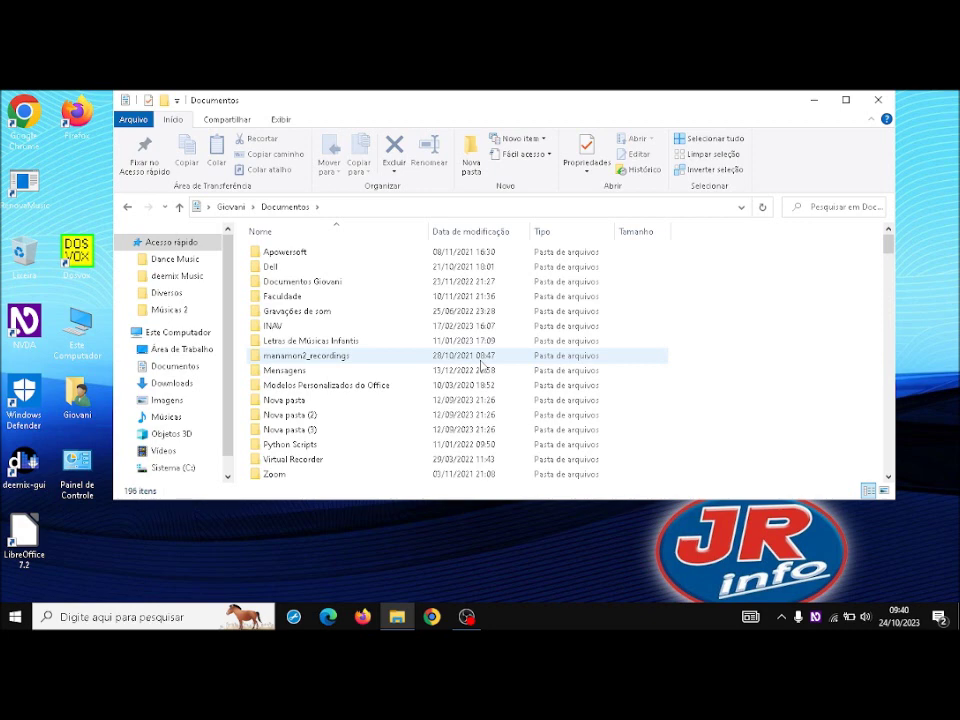
- Examine how the names of files starting with C are displayed in Documentos, and close the folder window
key(c)
key(c)
key(c)
key(c)
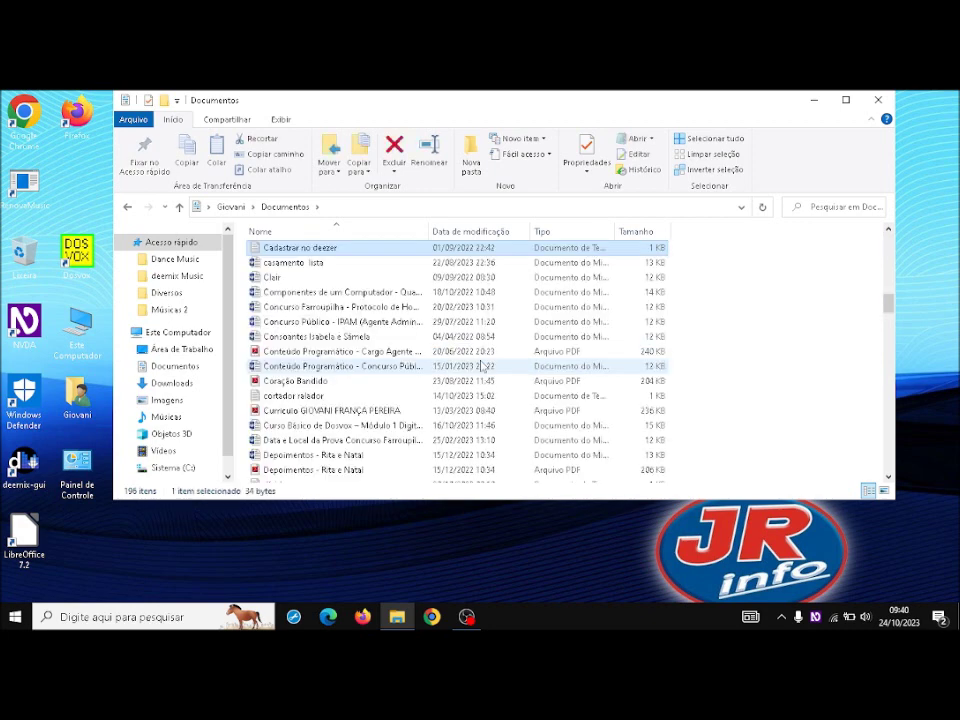
key(c)
key(Up)
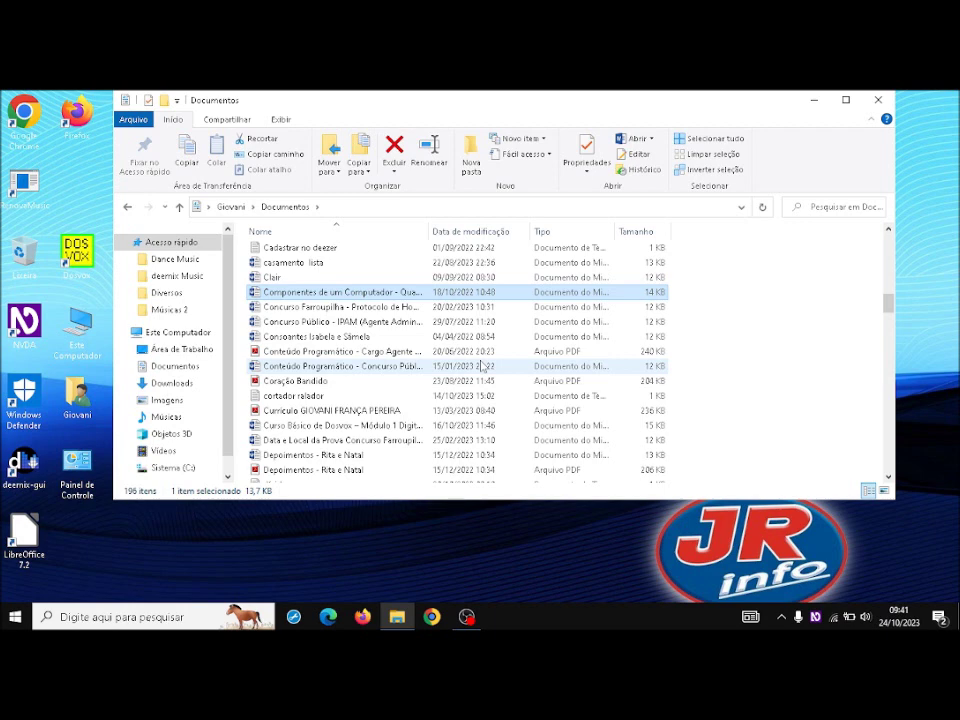
key(alt+F4)
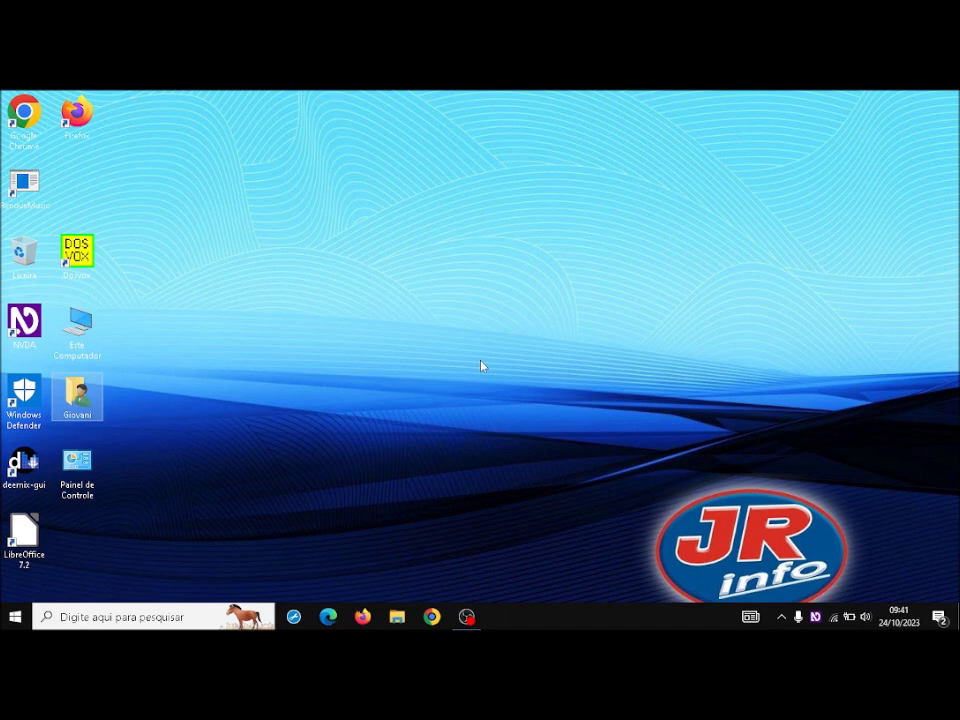
- Open the Windows Control Panel by running the command "control panel"
key(Down)
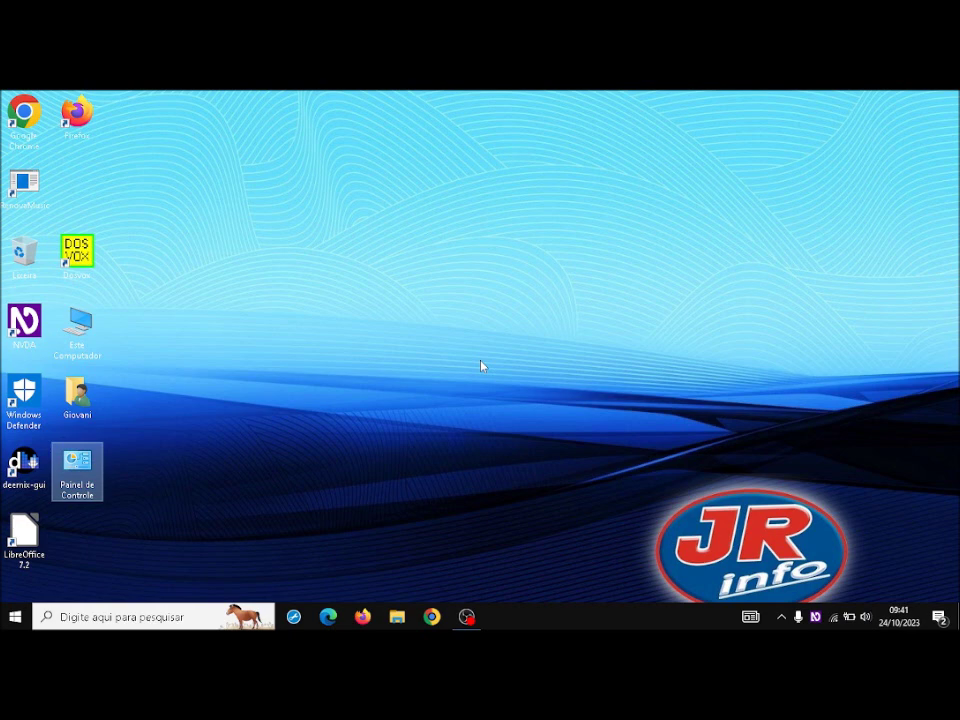
key(super+r)
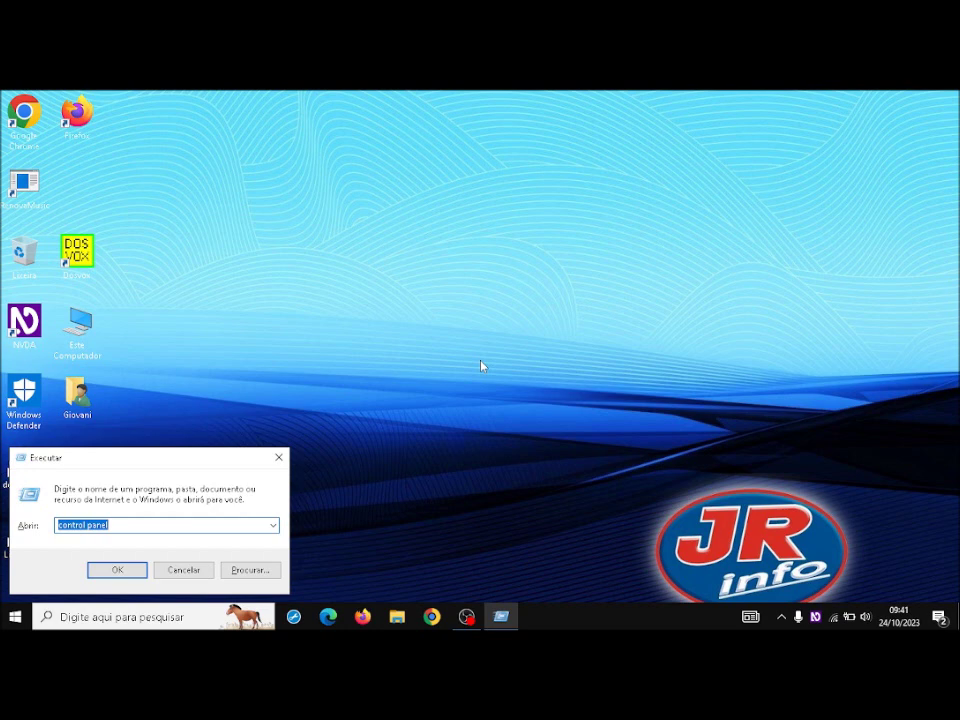
key(BackSpace)
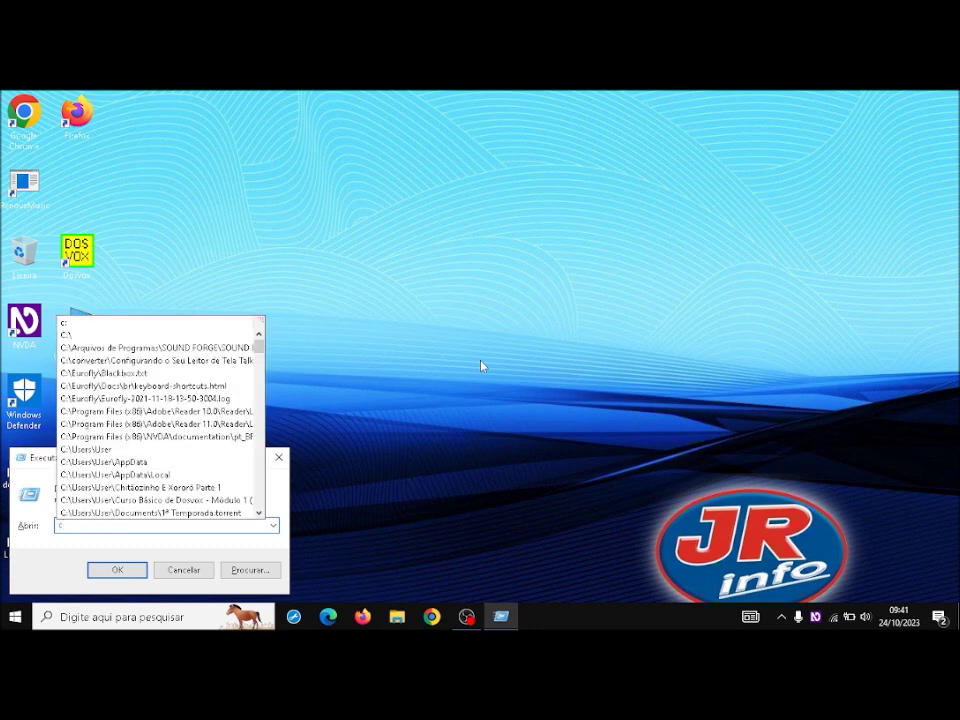
text(con)
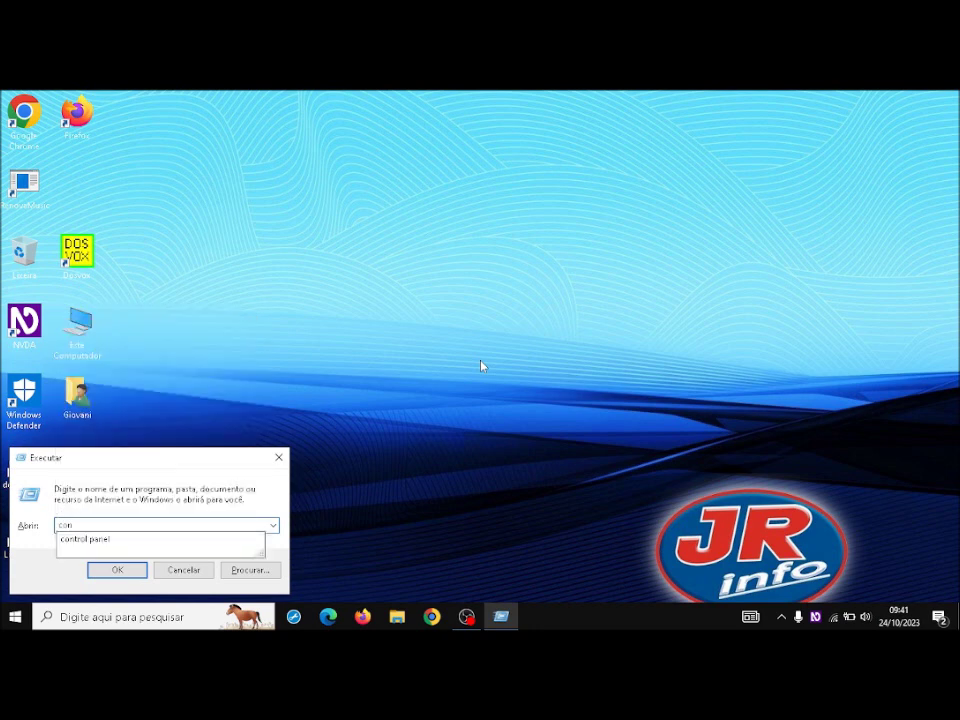
text(trol panel)
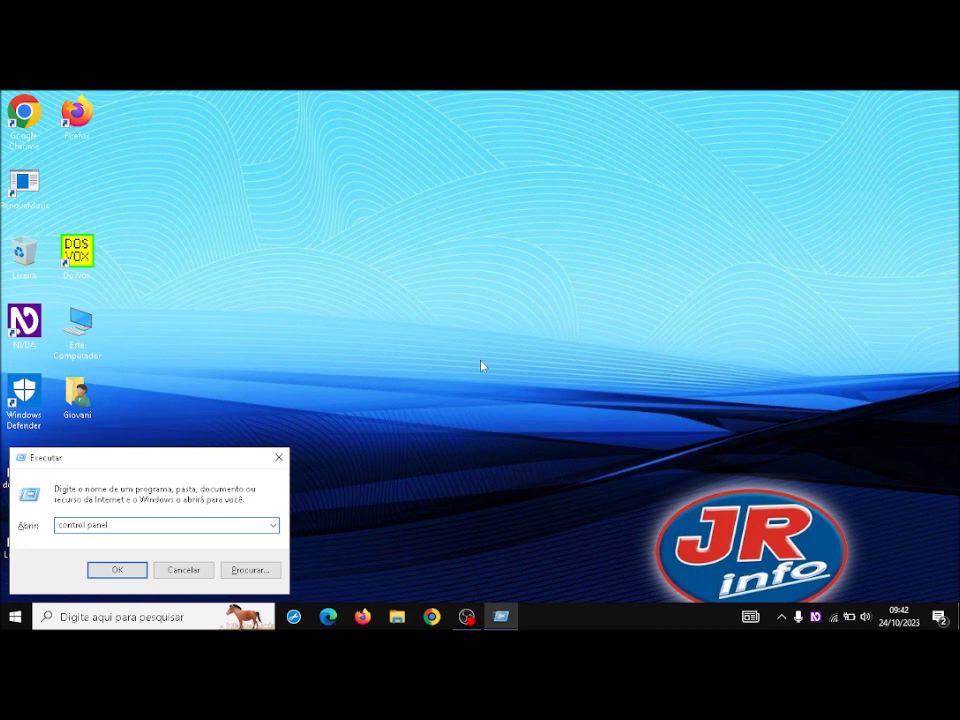
key(Return)
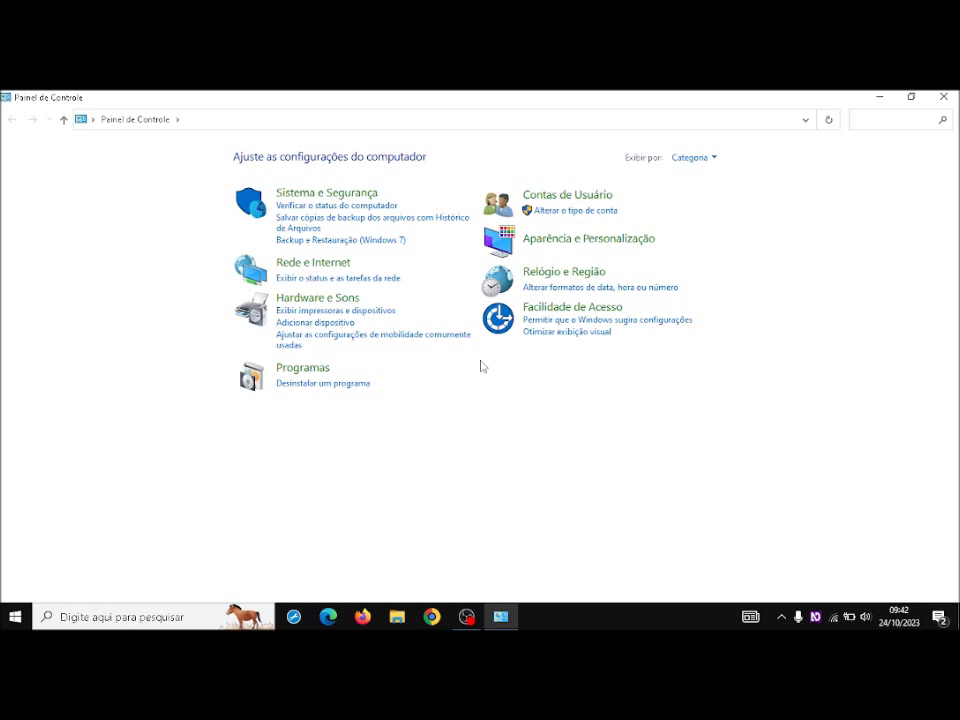
- Search the Control Panel for "pasta" and open Opções do Explorador de Arquivos
text(past)
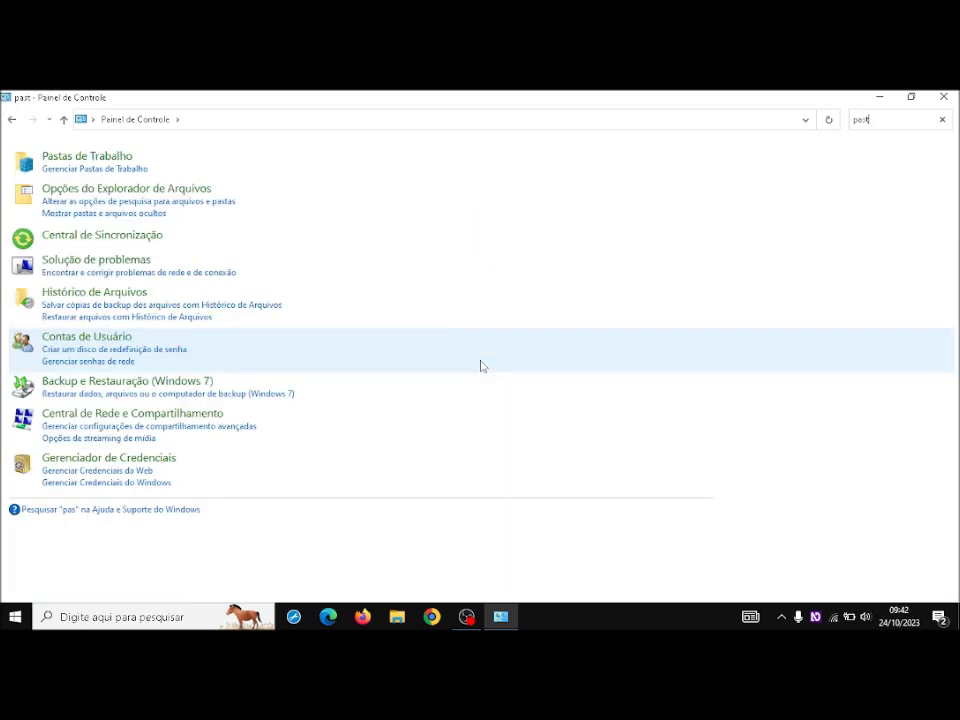
text(a)
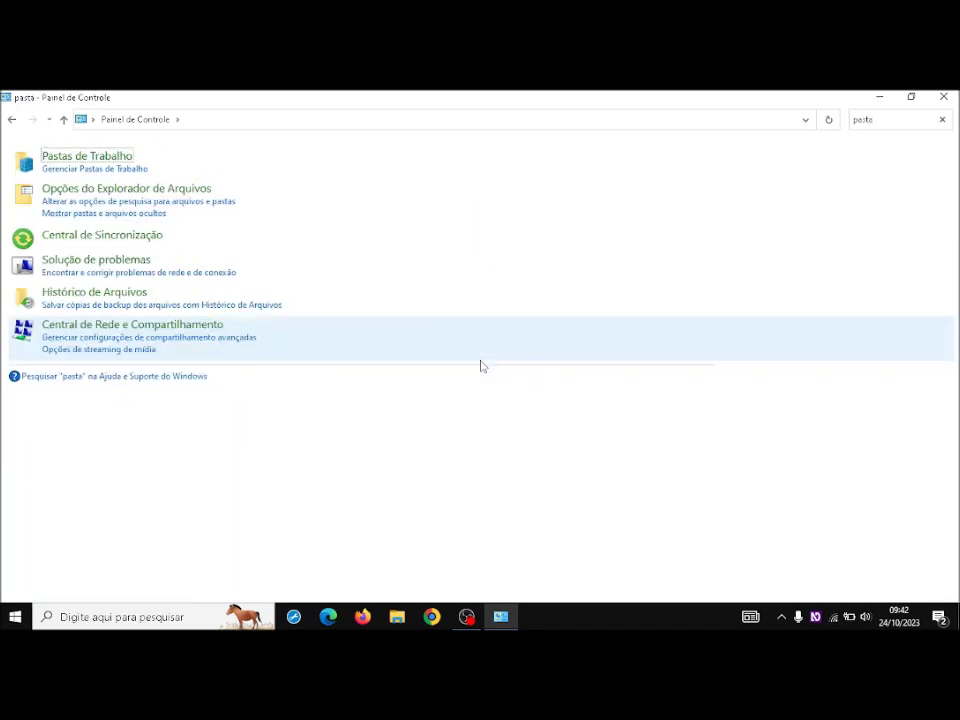
key(Tab)
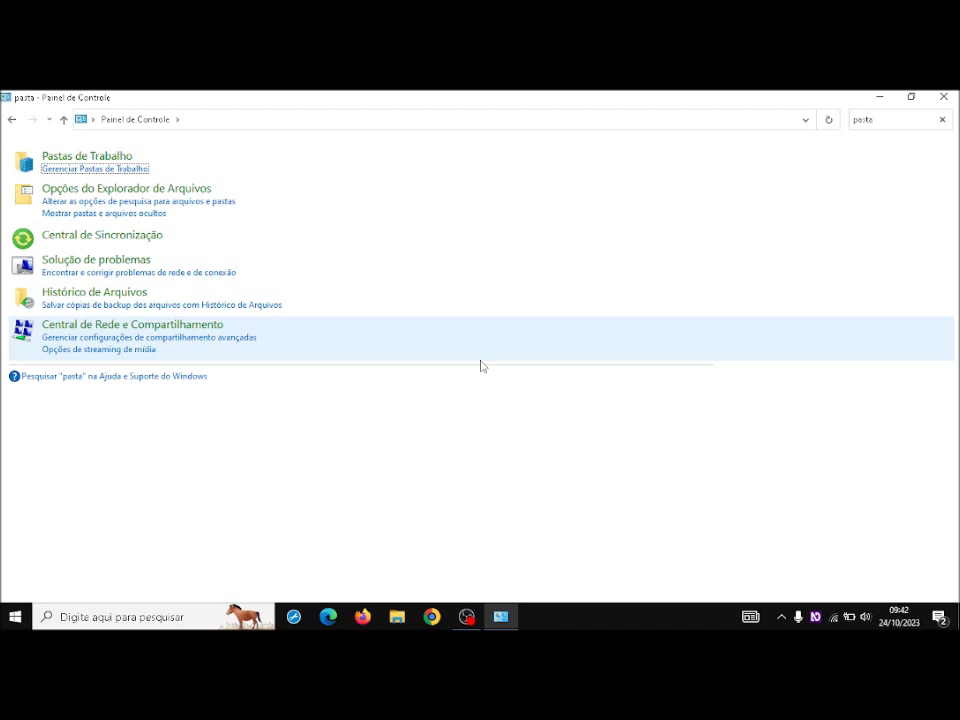
key(Tab)
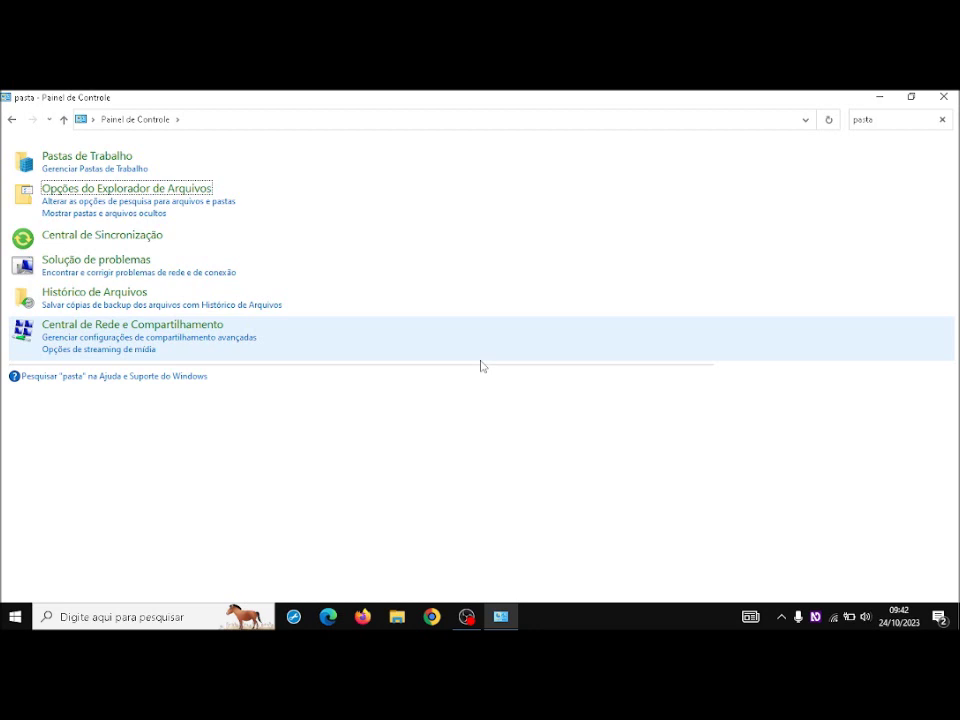
key(Return)
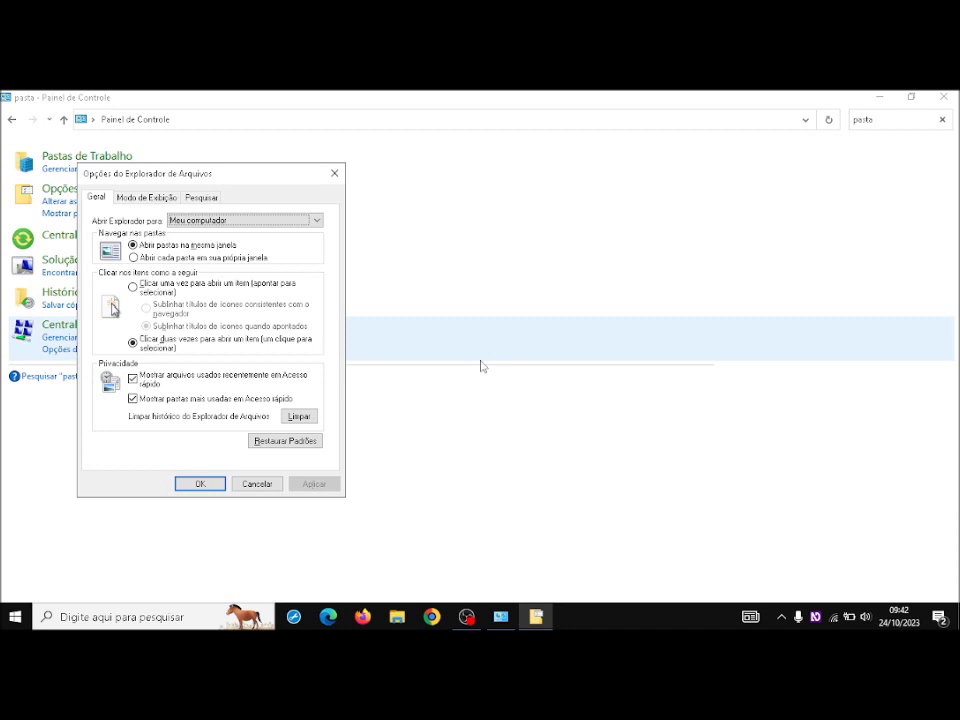
- Turn off "Ocultar as extensões dos tipos de arquivo conhecidos" in the advanced view settings, save the change and close the Control Panel
key(ctrl+Tab)
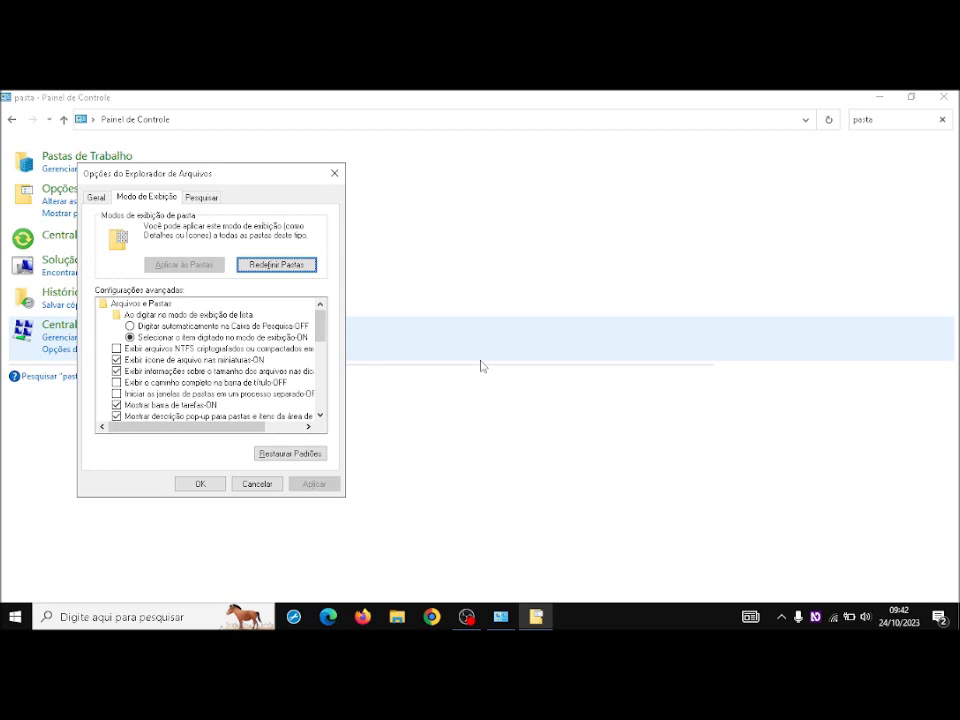
key(Tab)
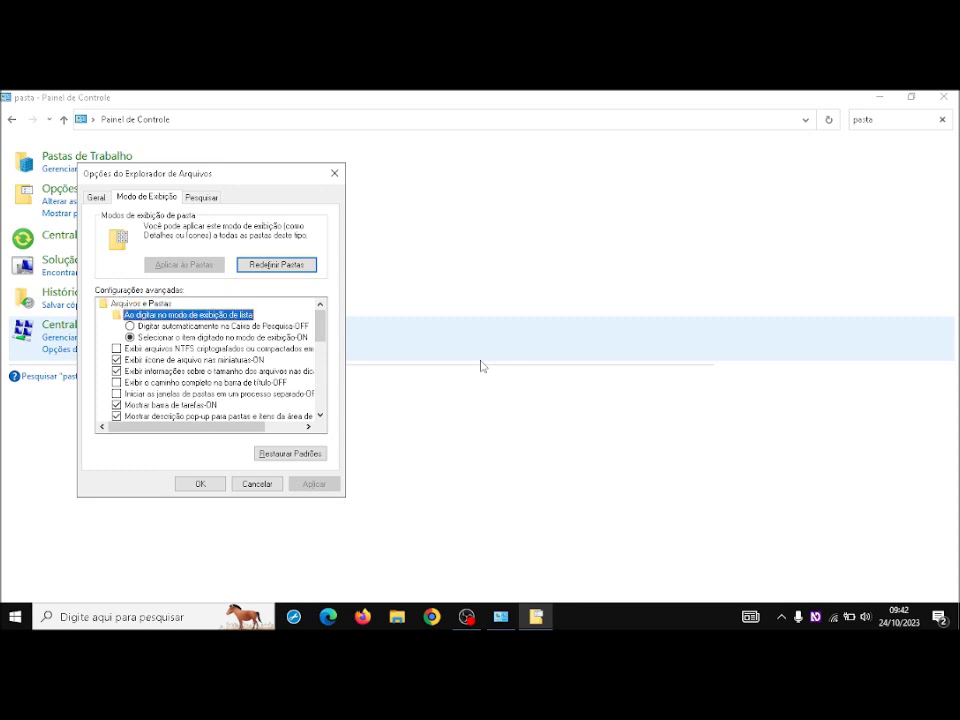
key(Down)
key(Down)
key(Down)
key(Down)
key(Down)
key(Down)
key(Down)
key(Down)
key(Down)
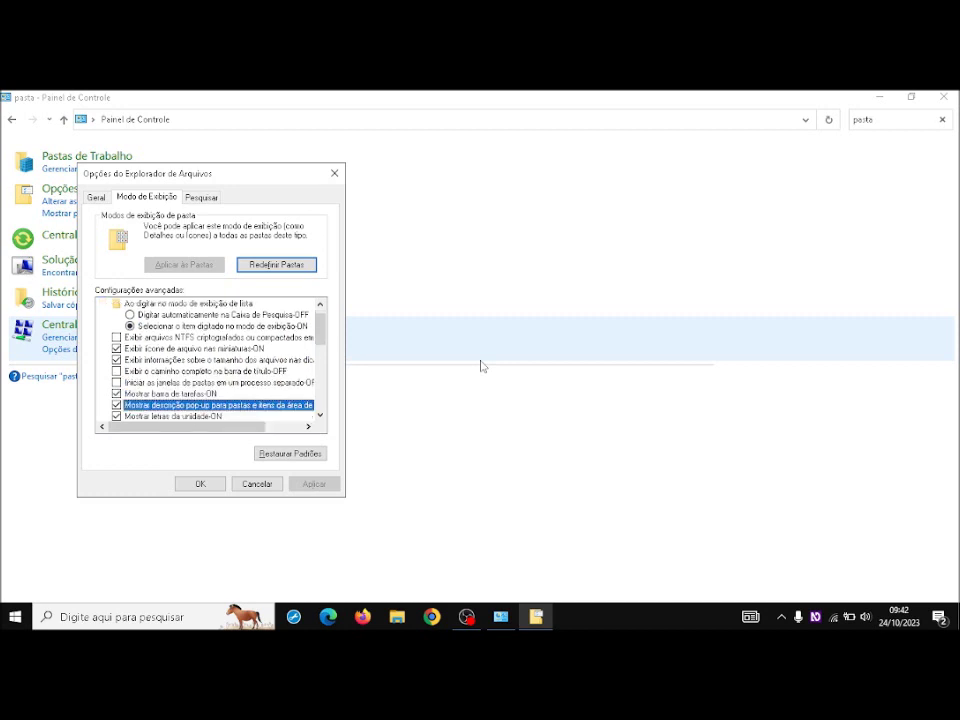
key(Down)
key(Down)
key(Down)
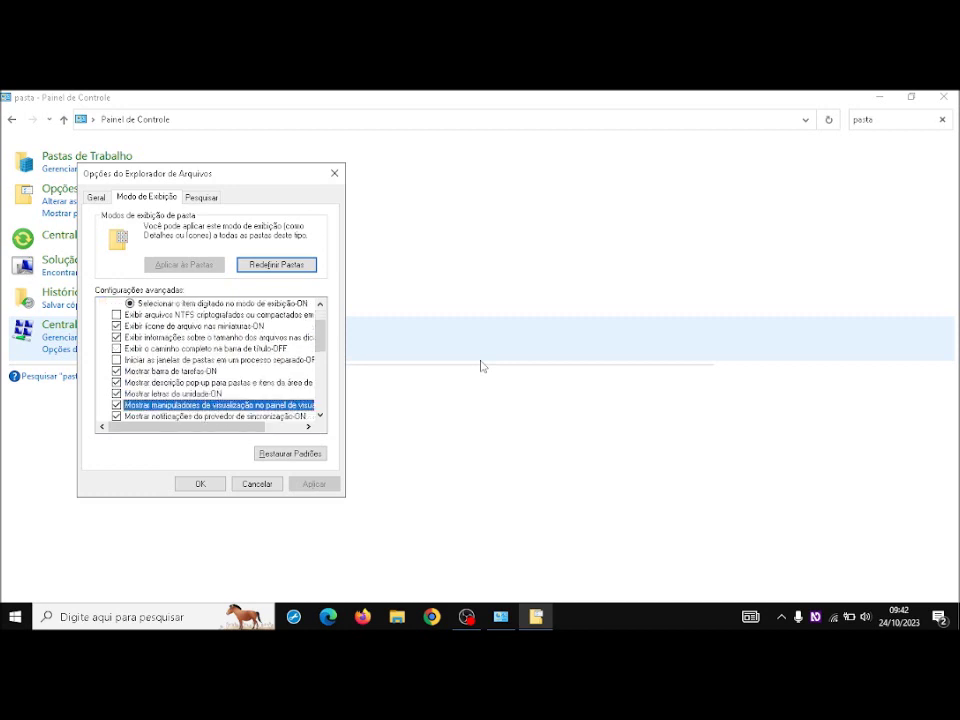
key(Down)
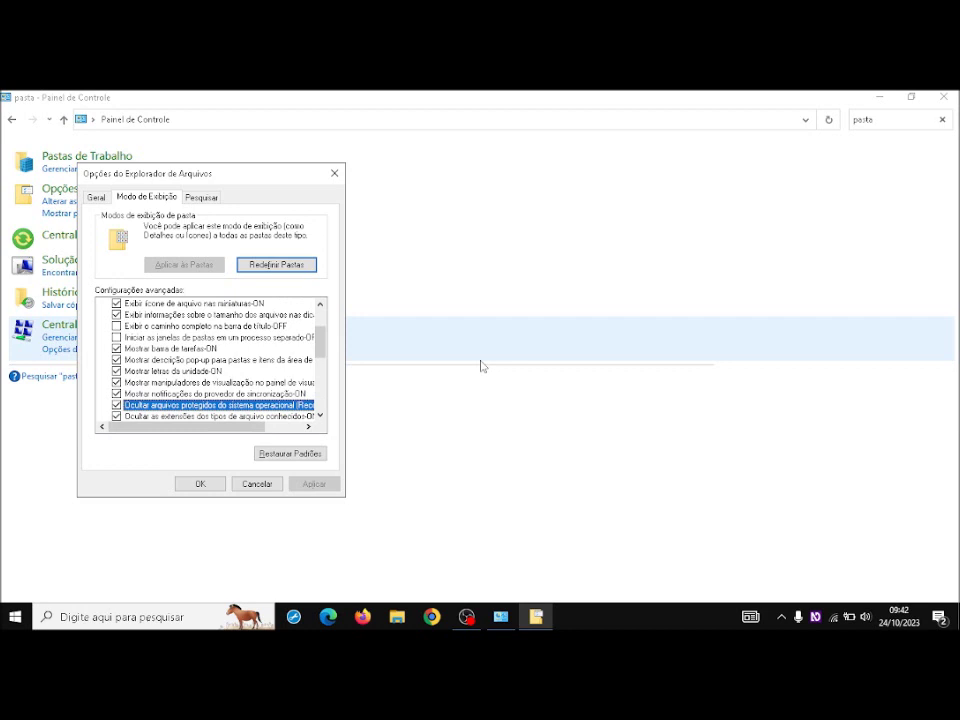
key(Down)
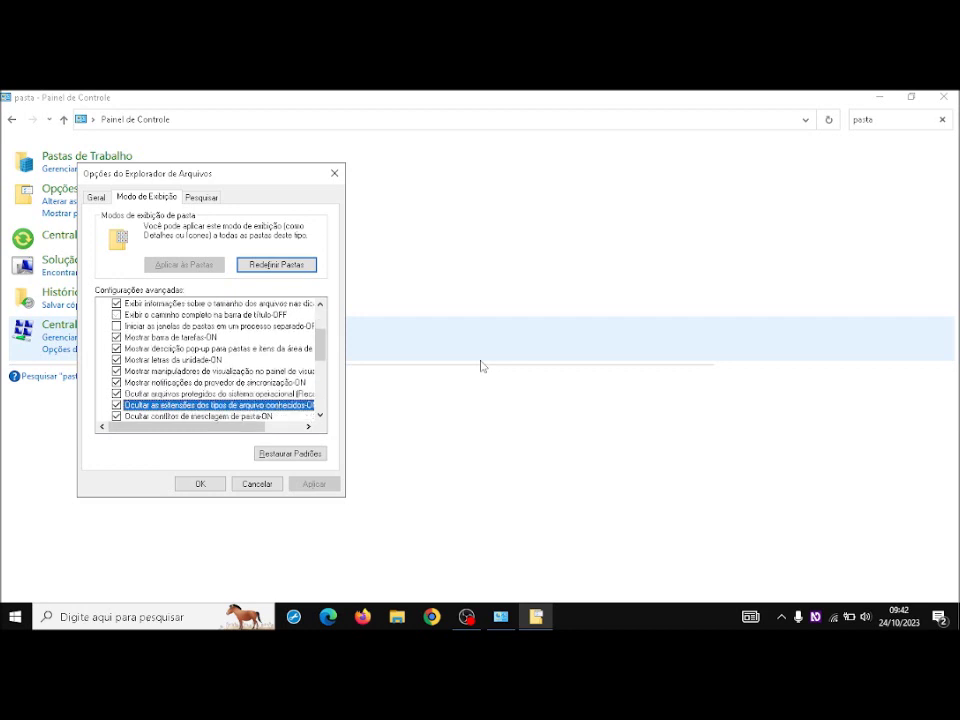
key(space)
key(Tab)
key(Tab)
key(Return)
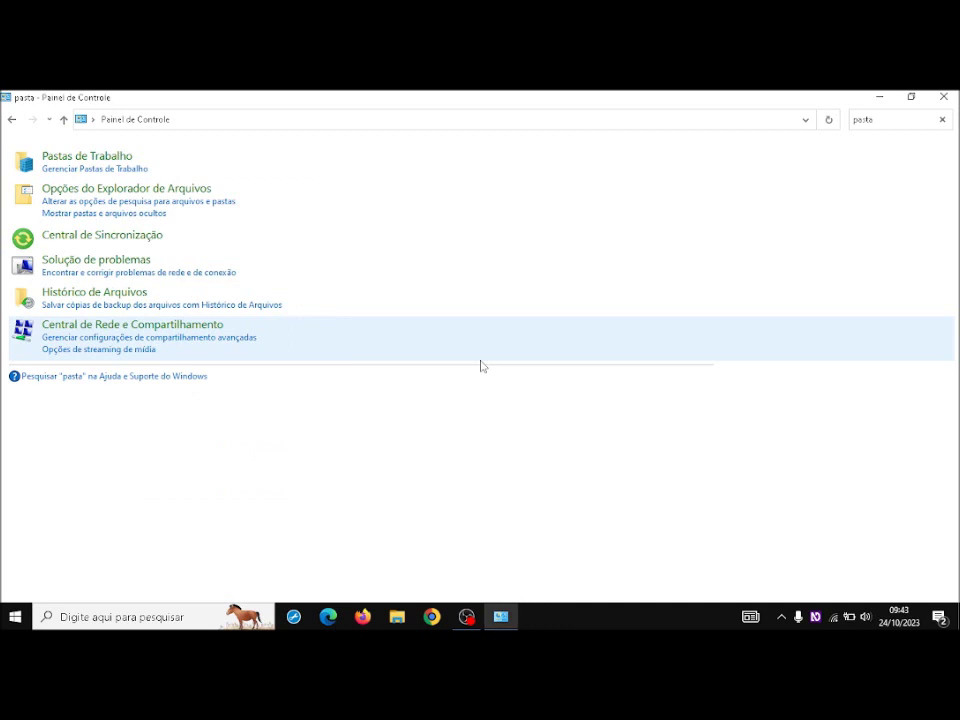
key(alt+F4)
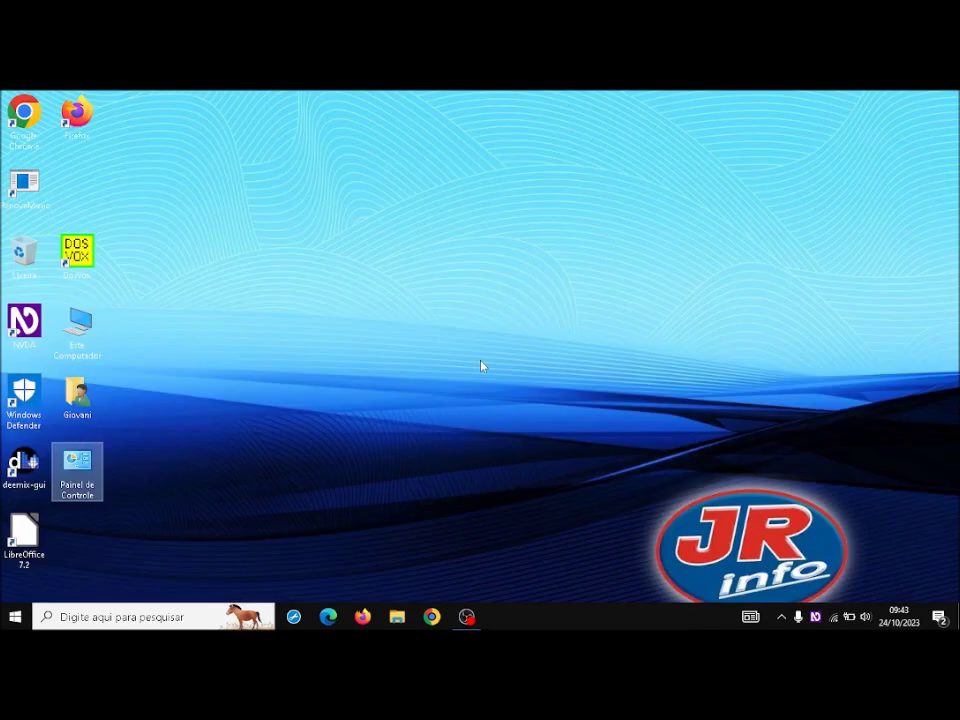
- Reopen the personal user folder from the desktop and go into its Documentos folder
key(Up)
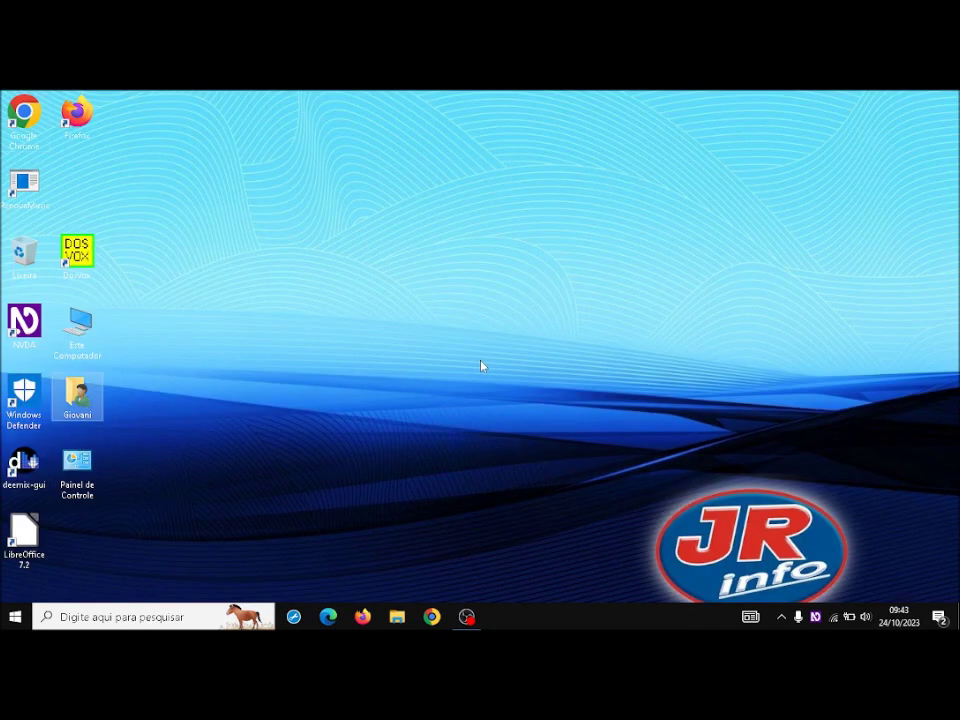
key(Return)
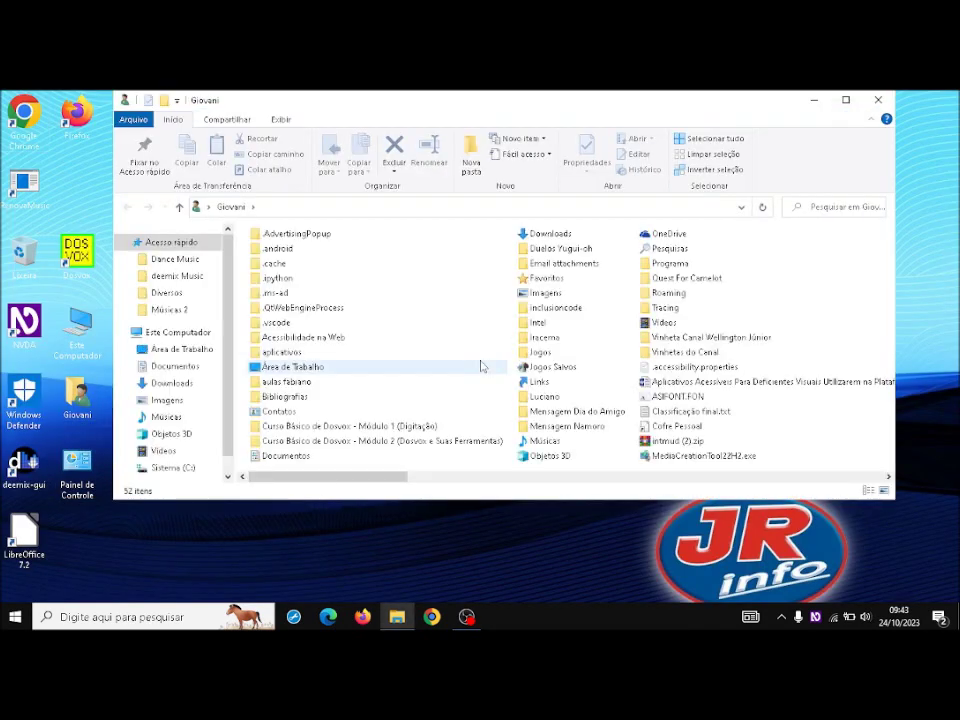
key(Return)
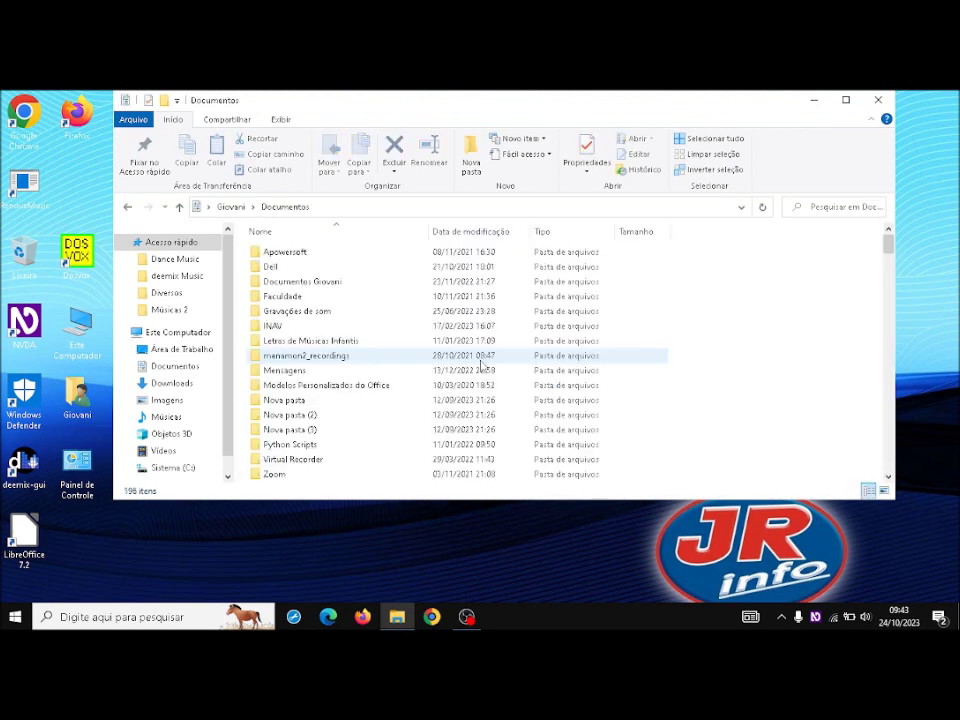
- Check the extensions on the names of the files starting with C in Documentos, and close the window
key(c)
key(Down)
key(Down)
key(Up)
key(Down)
key(Down)
key(Down)
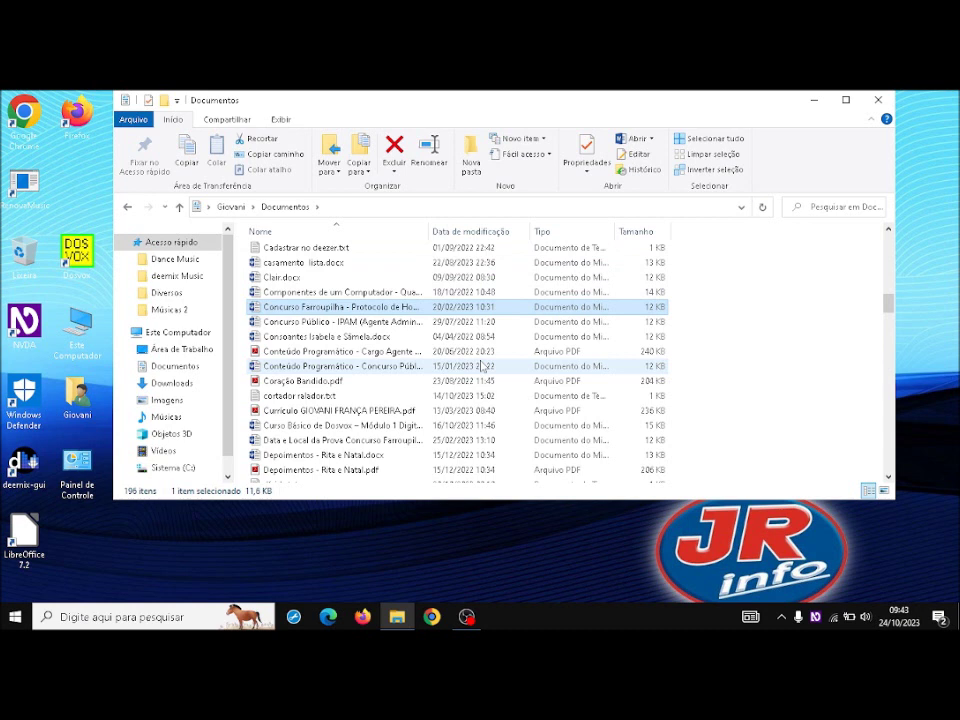
key(d)
key(Up)
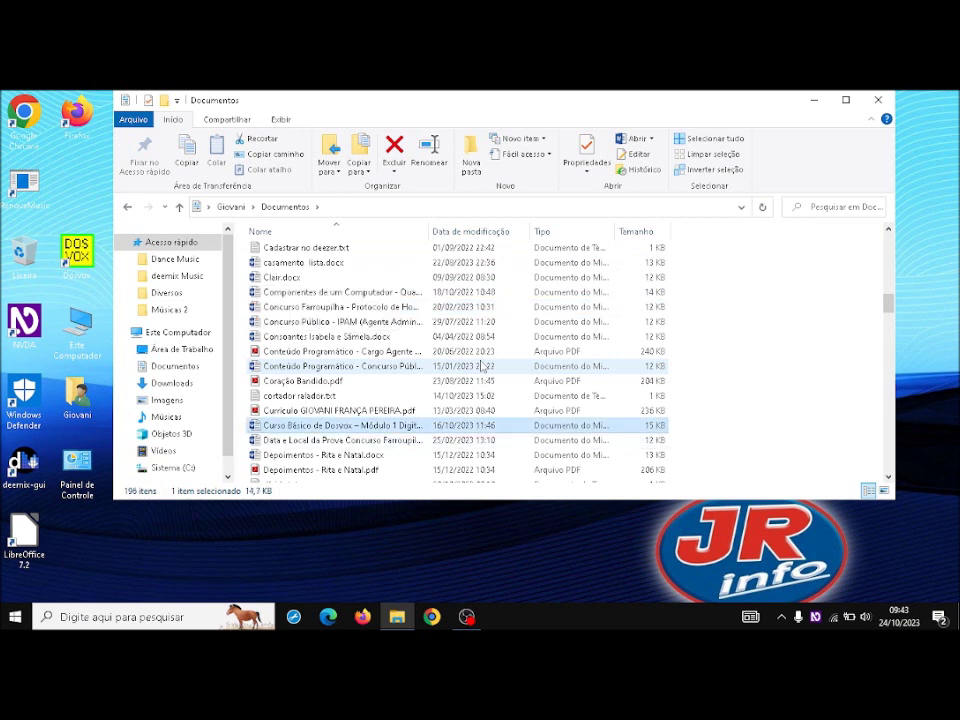
key(Up)
key(Up)
key(Up)
key(Up)
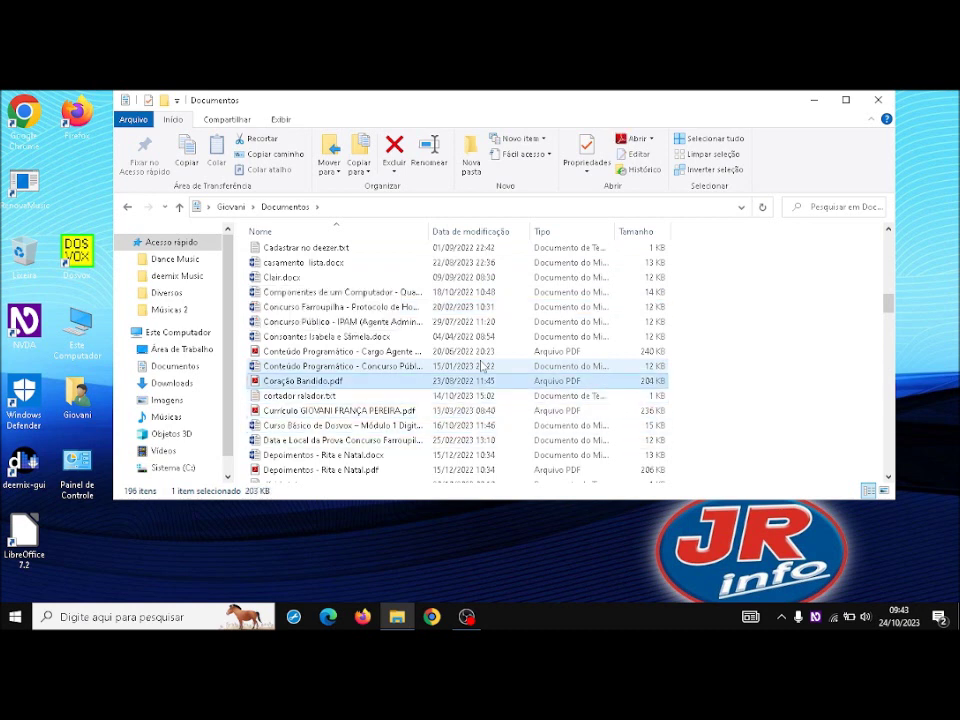
key(Up)
key(Up)
key(Up)
key(Up)
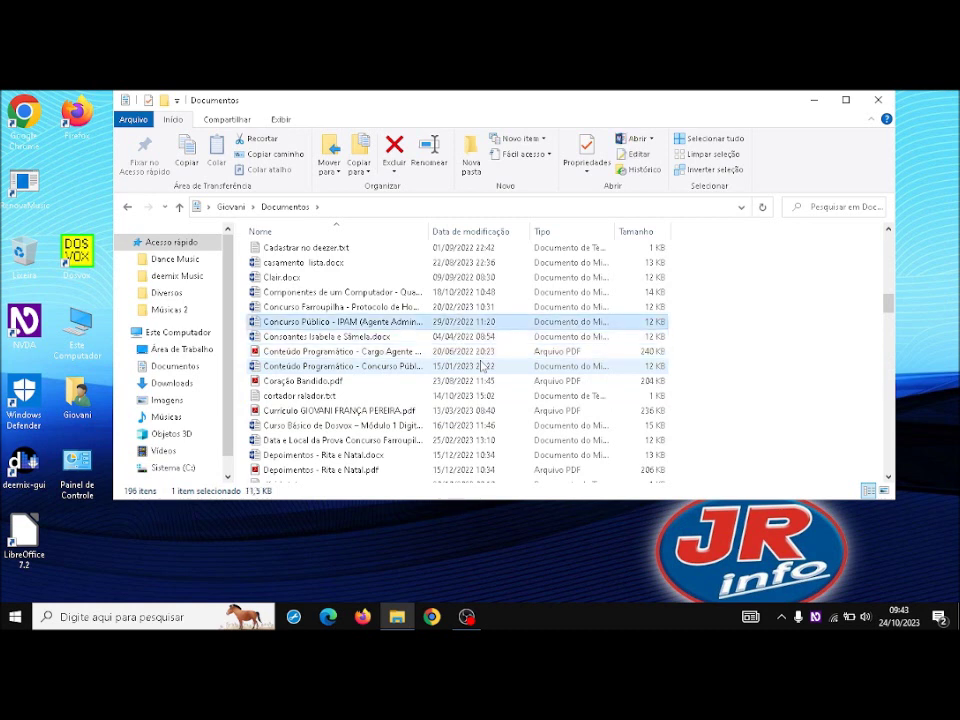
key(Up)
key(Down)
key(Down)
key(Up)
key(Up)
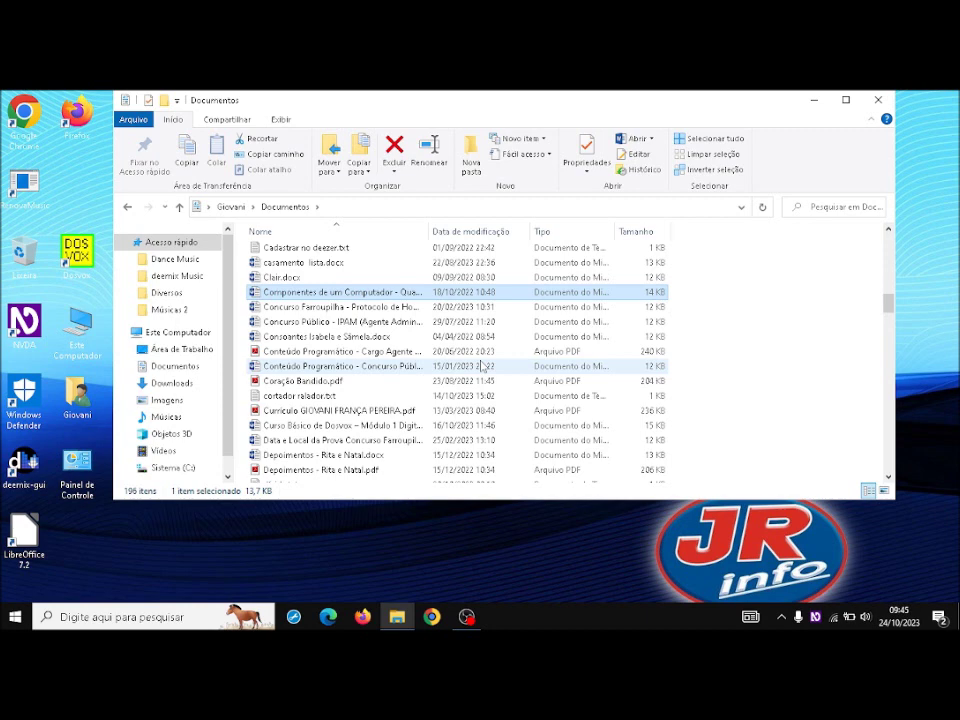
key(alt+F4)
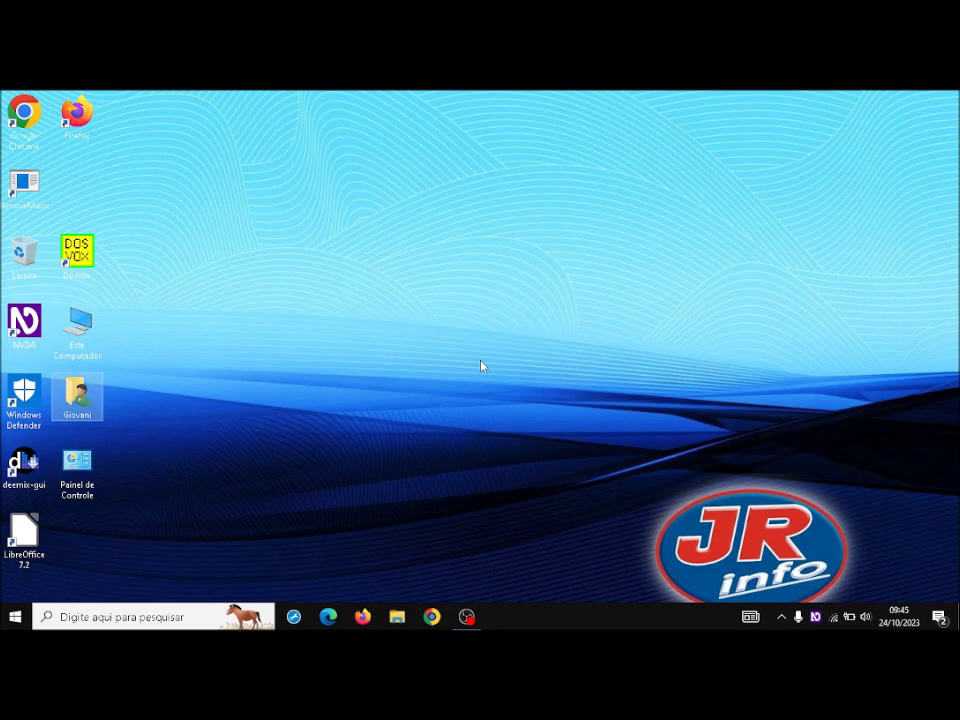
- Open the Control Panel from the desktop, search it for "pasta" and open Opções do Explorador de Arquivos
key(Down)
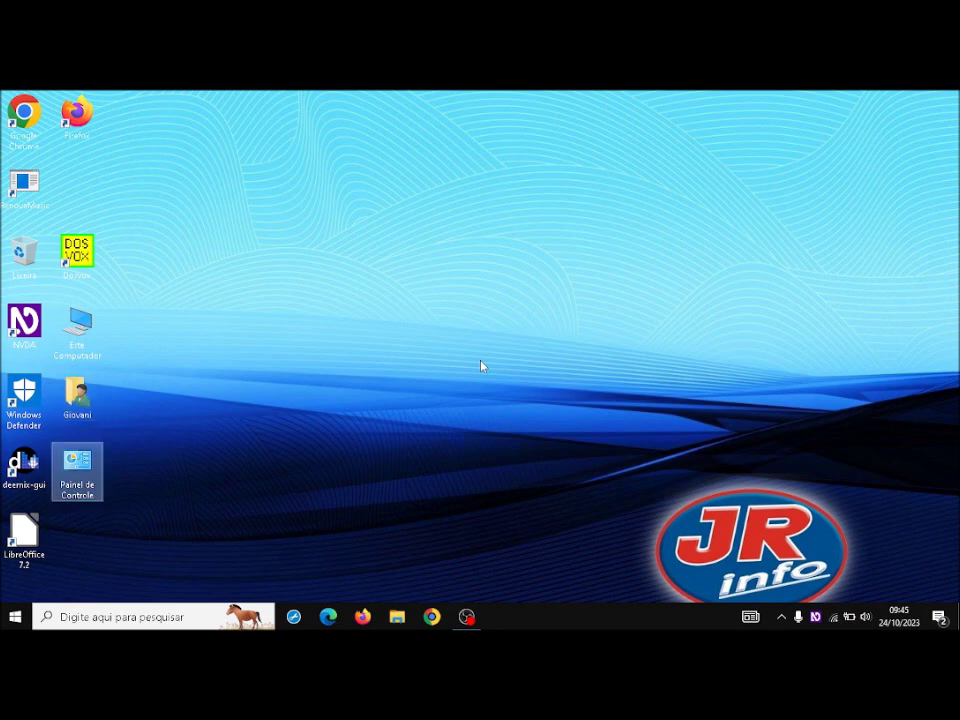
key(Return)
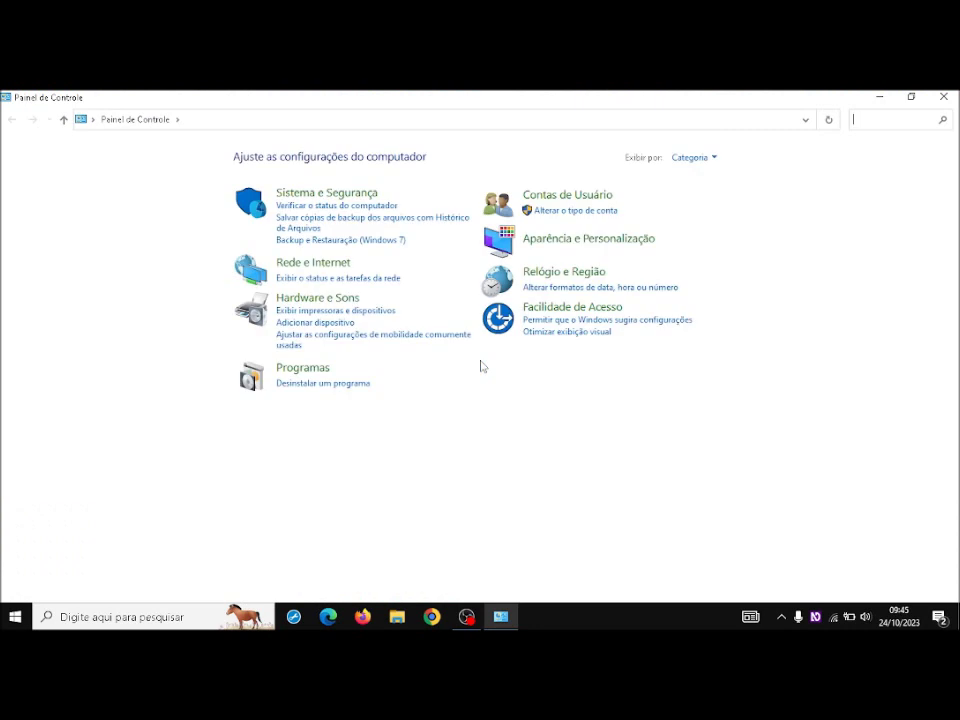
text(pasta)
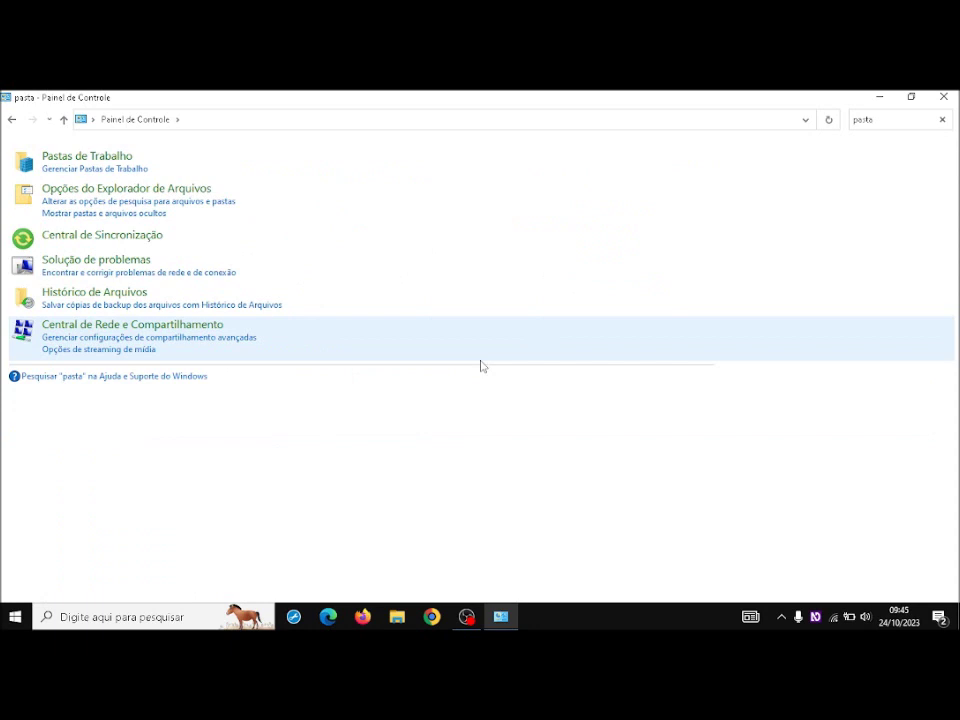
key(Tab)
key(Tab)
key(Return)
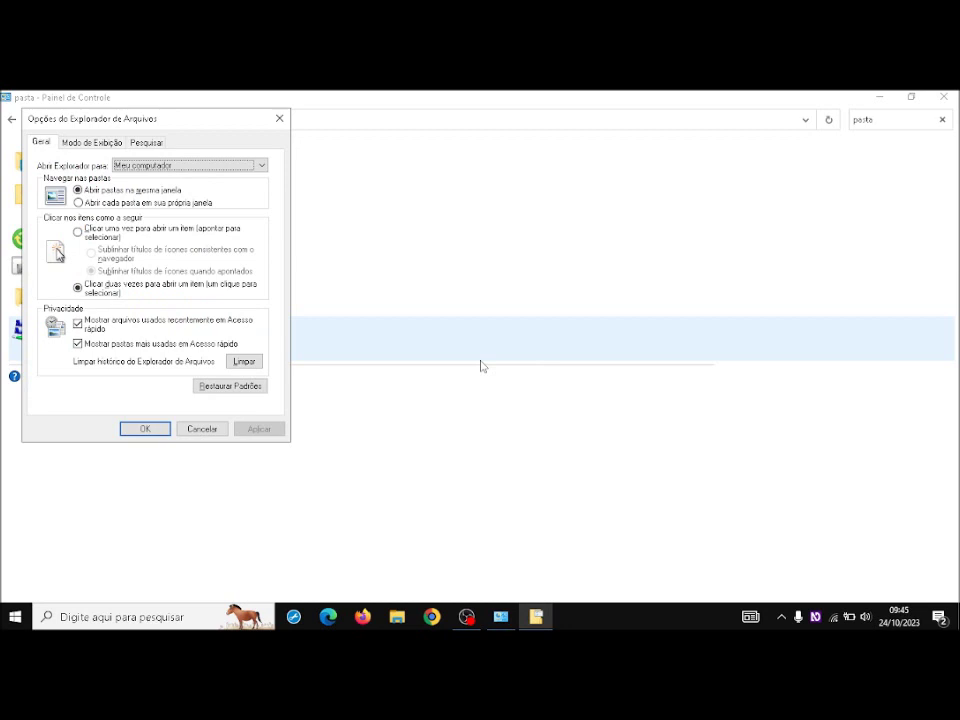
- Turn "Ocultar as extensões dos tipos de arquivo conhecidos" back on in the advanced view settings, save the change and close the Control Panel
key(ctrl+Tab)
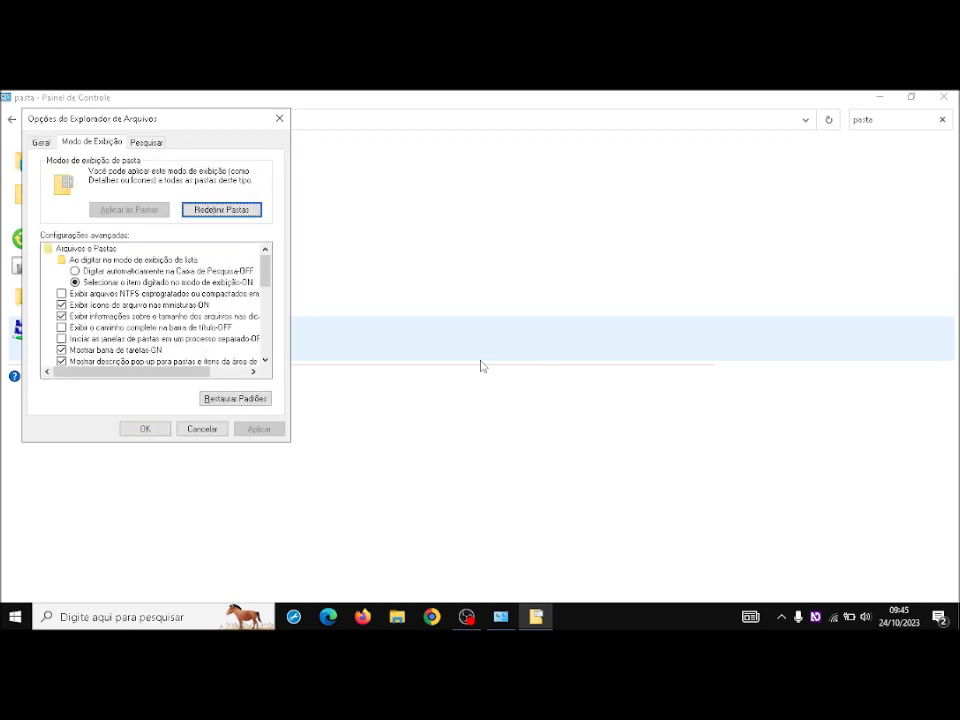
key(Tab)
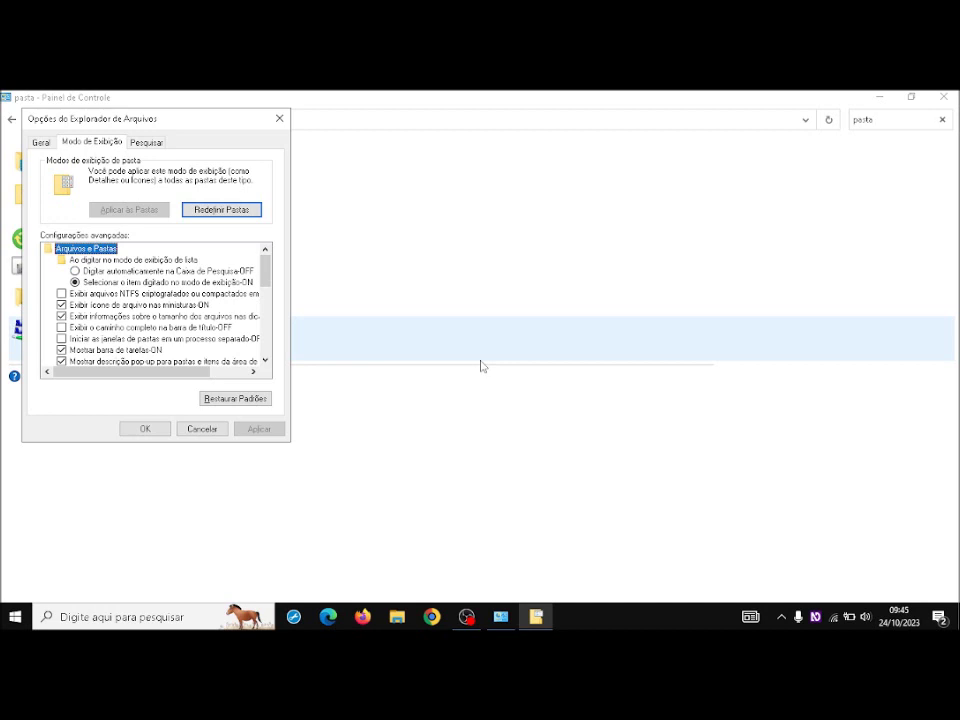
key(Down)
key(Down)
key(Down)
key(Down)
key(Down)
key(Down)
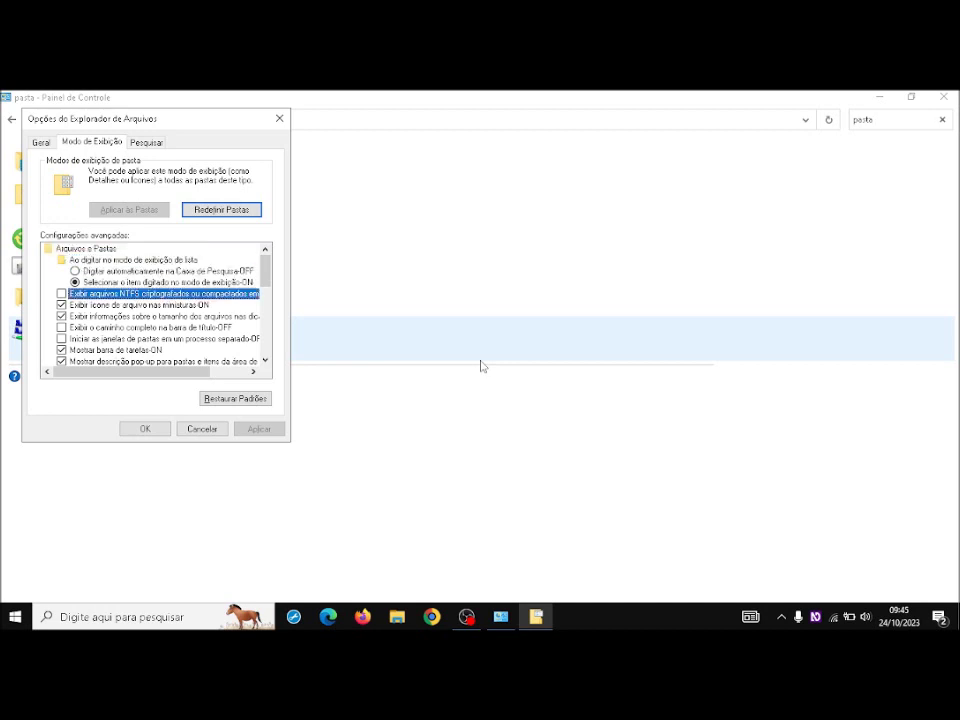
key(Down)
key(Down)
key(Down)
key(Down)
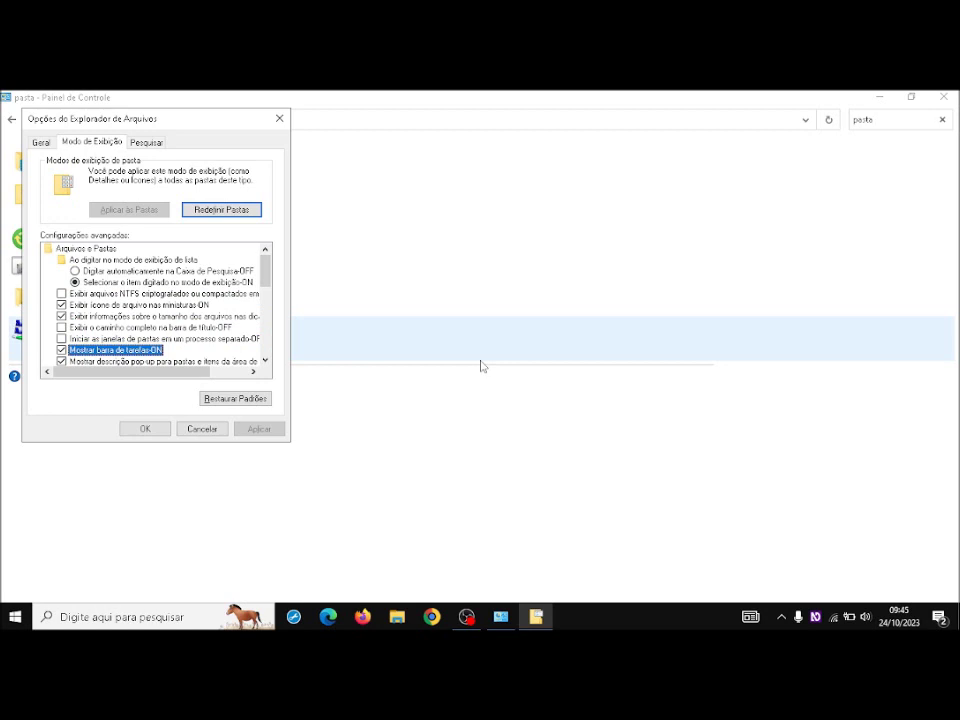
key(Down)
key(Down)
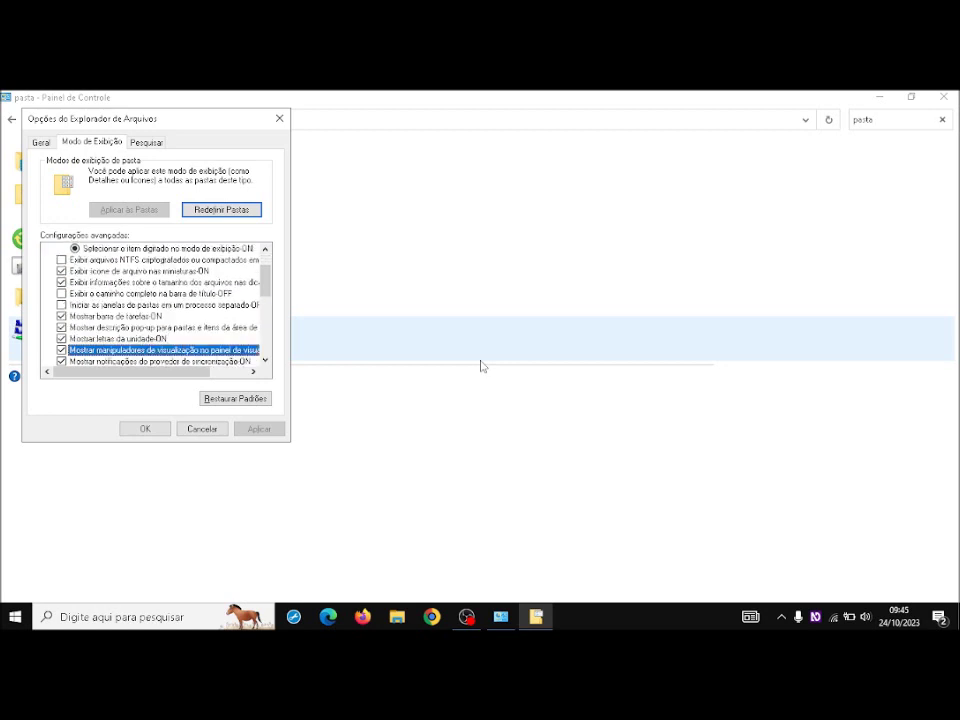
key(Down)
key(Down)
key(Down)
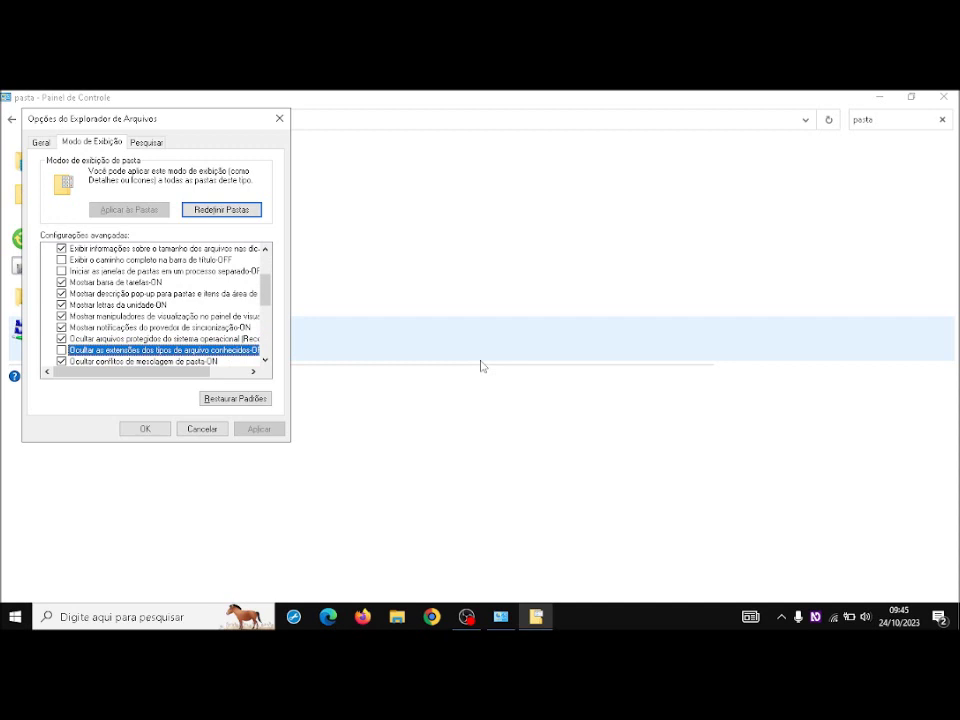
key(space)
key(Return)
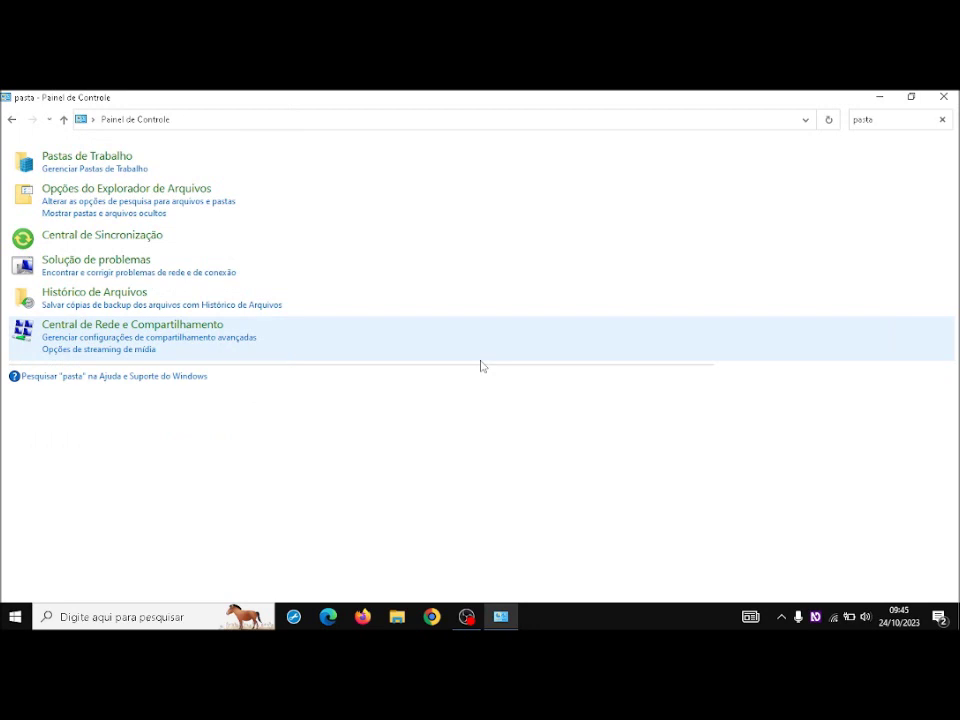
key(alt+F4)
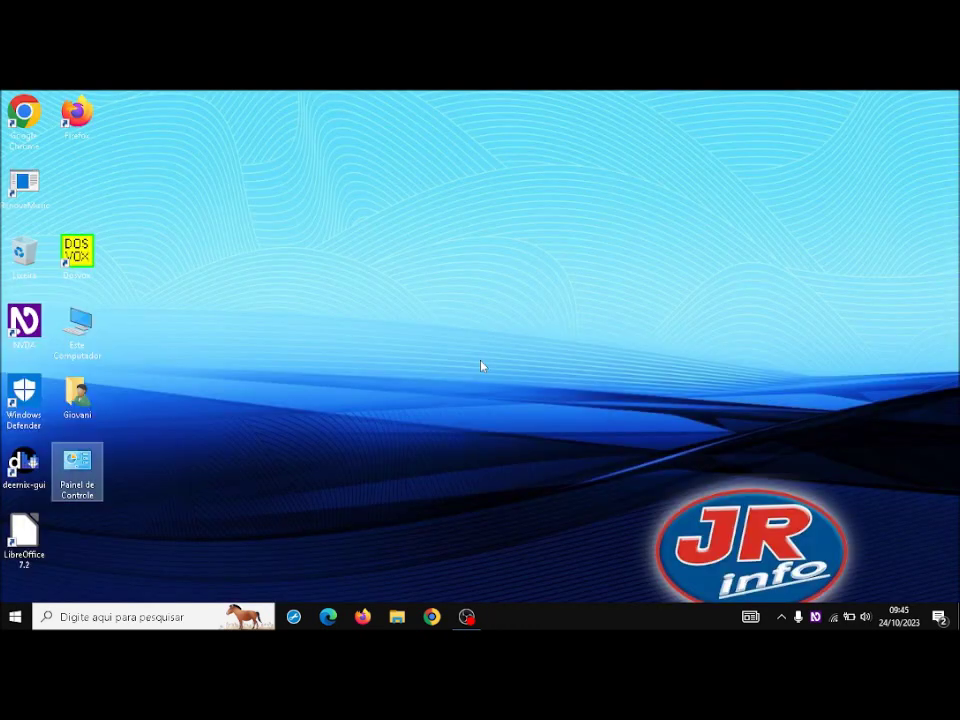